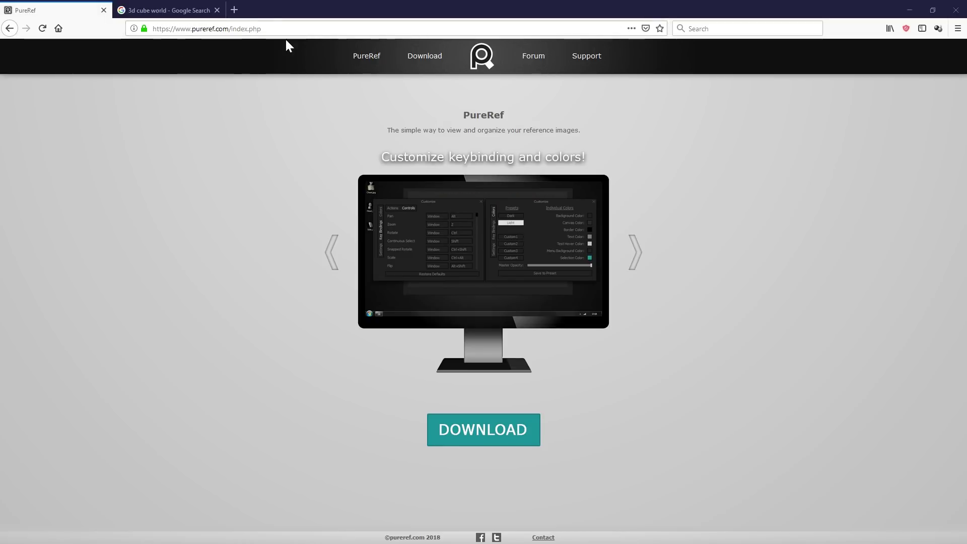
# Open the PureRef download page and examine its name-your-price field
pyautogui.click(484, 437)
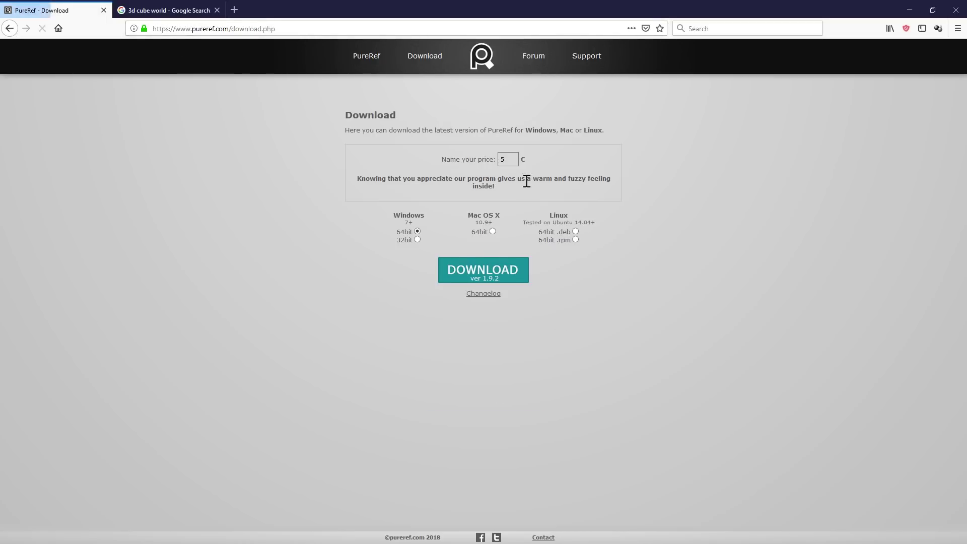
pyautogui.moveTo(439, 159); pyautogui.dragTo(496, 159)
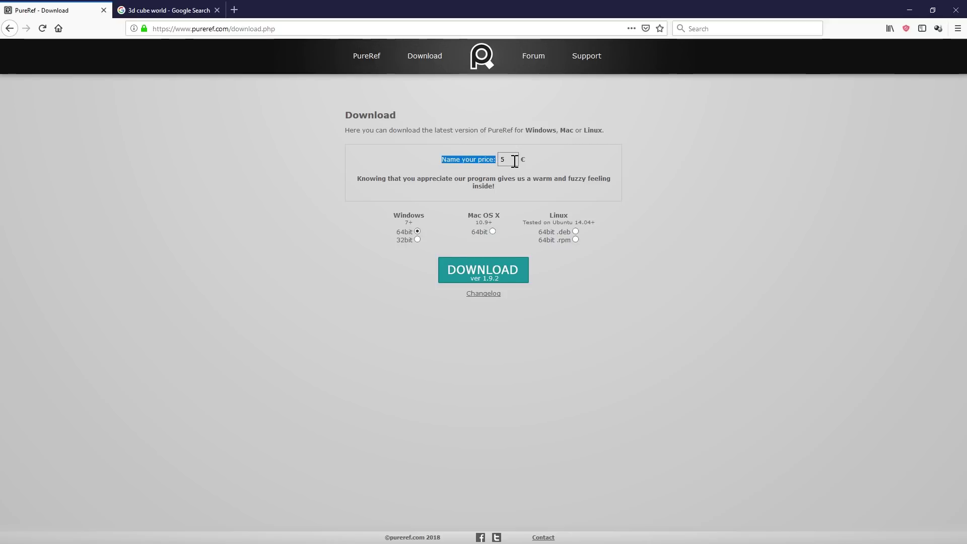
pyautogui.click(509, 159)
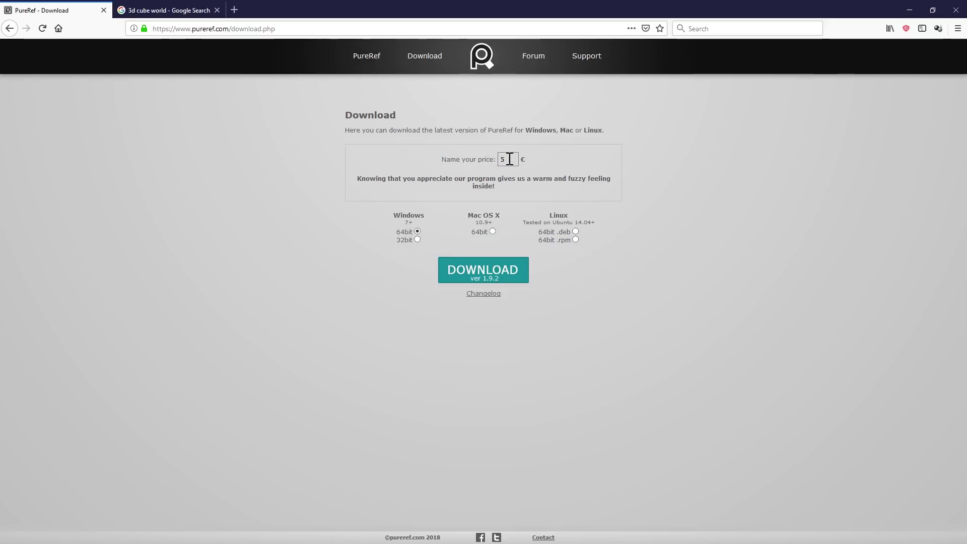
pyautogui.moveTo(505, 159); pyautogui.dragTo(488, 162)
pyautogui.click(348, 168)
# Switch to PureRef and load the recent scene Digi-Scene.pur
pyautogui.press('super')
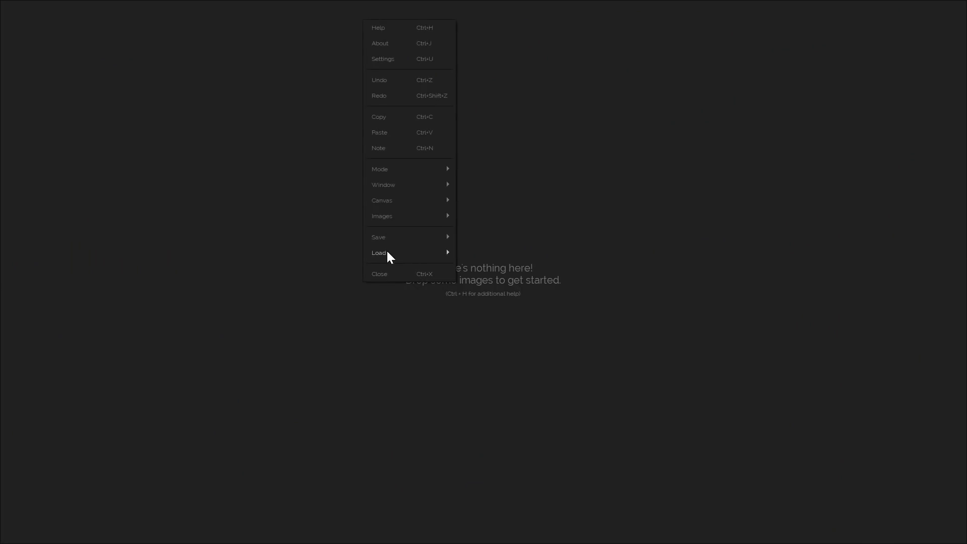
pyautogui.moveTo(387, 252)
pyautogui.moveTo(482, 272)
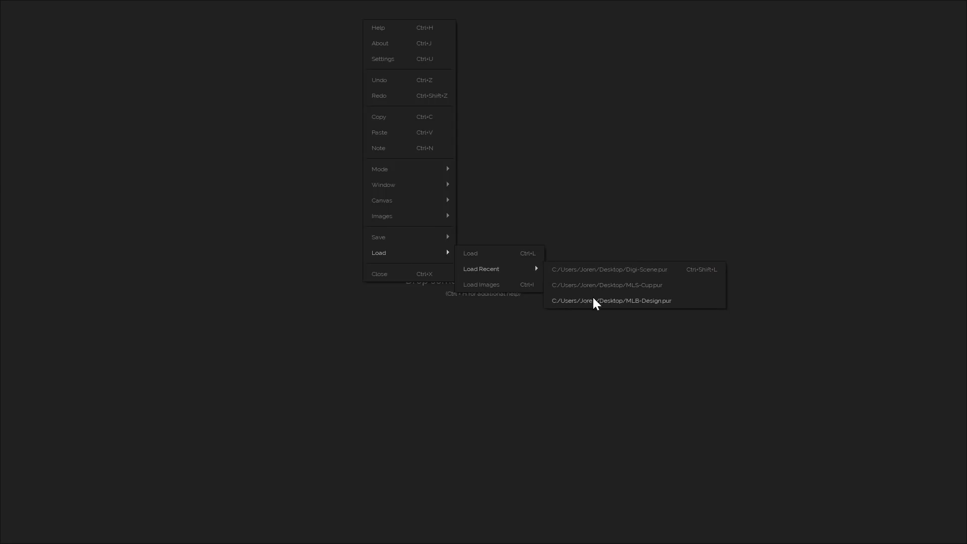
pyautogui.click(607, 269)
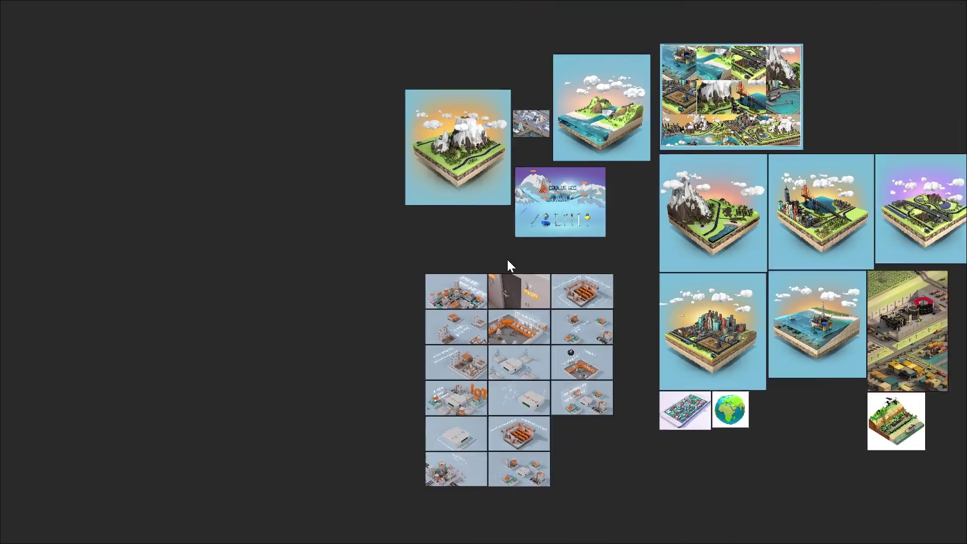
# Clear all images from the canvas and add the files selected in the Inspiration folder, leaving out Design-Ideas
pyautogui.scroll(-2, 507, 259)
pyautogui.moveTo(377, 88); pyautogui.dragTo(962, 510)
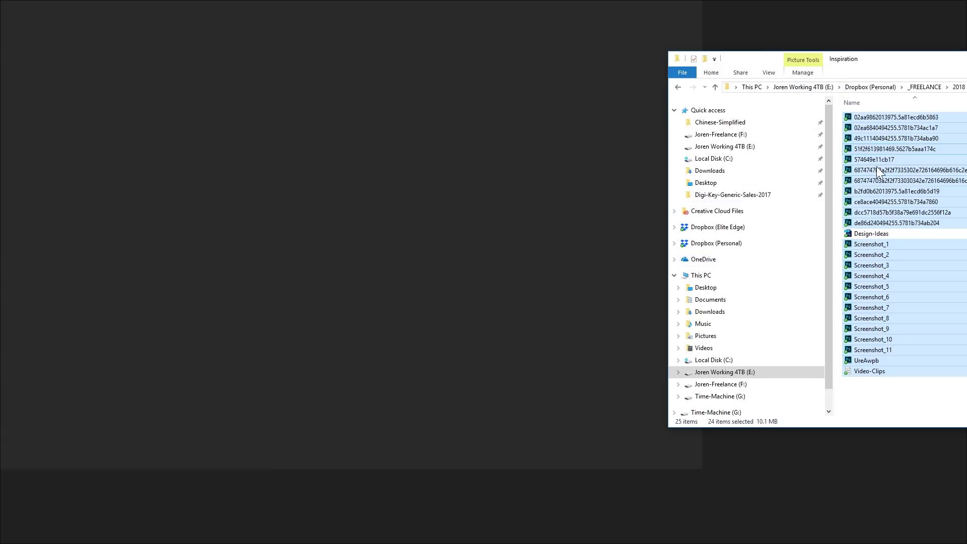
pyautogui.moveTo(876, 166); pyautogui.dragTo(283, 217)
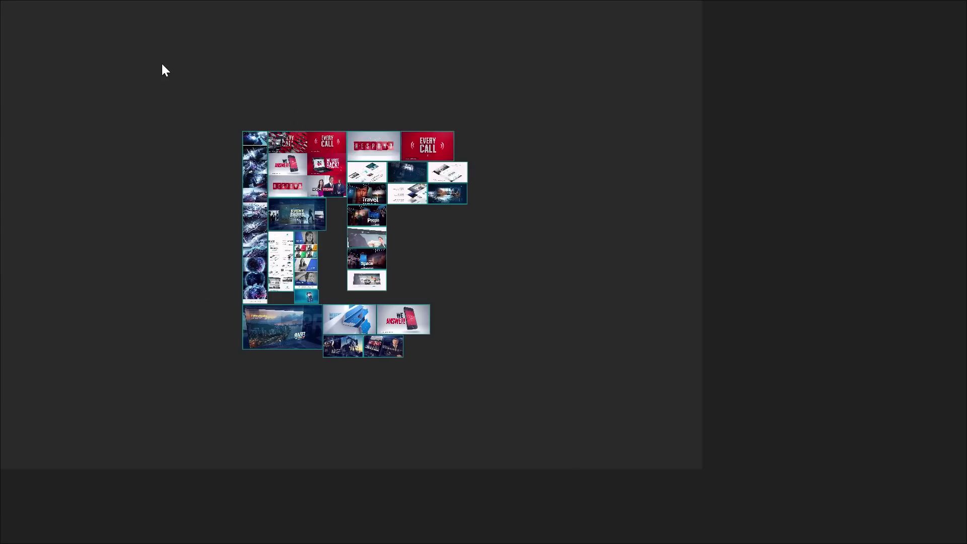
# Select all the imported reference images and focus the view on the whole group
pyautogui.moveTo(147, 63); pyautogui.dragTo(574, 433)
pyautogui.press('space')
pyautogui.scroll(-1, 512, 237)
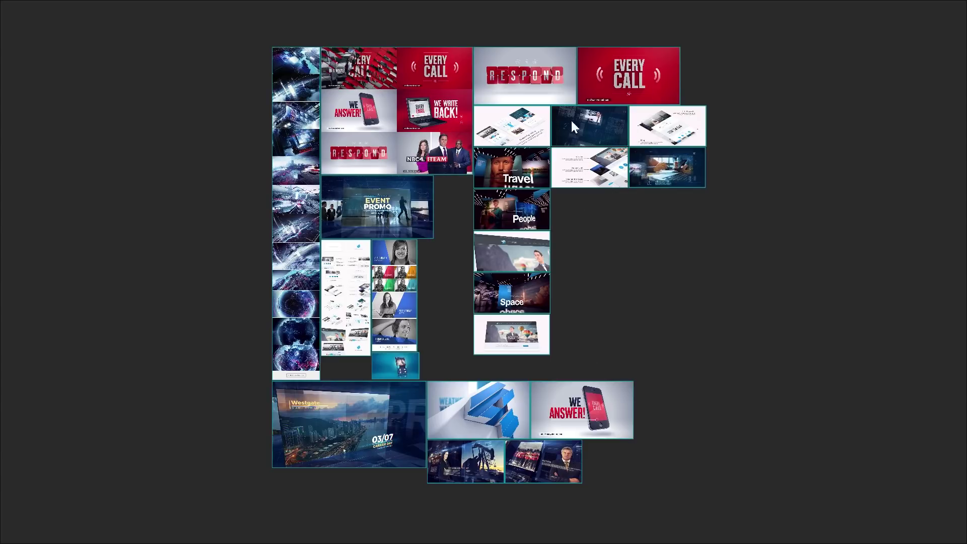
pyautogui.moveTo(213, 14); pyautogui.dragTo(758, 509)
# Examine the imported reference images up close and as a whole board, including the Event Promo frame and its neighbours
pyautogui.scroll(1, 566, 222)
pyautogui.scroll(-1, 619, 270)
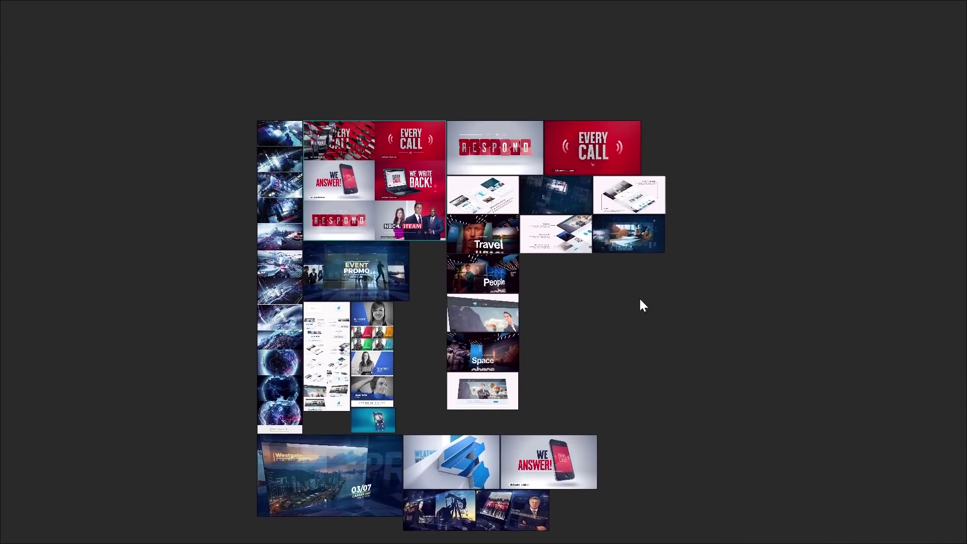
pyautogui.moveTo(343, 339); pyautogui.dragTo(422, 315)
pyautogui.moveTo(423, 383); pyautogui.dragTo(483, 279)
pyautogui.scroll(5, 483, 279)
pyautogui.moveTo(611, 129); pyautogui.dragTo(523, 280)
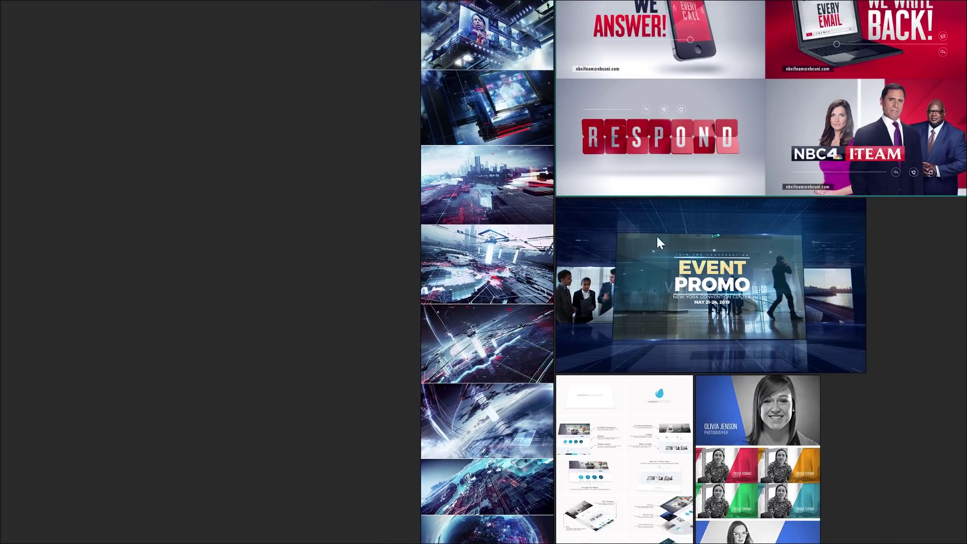
pyautogui.moveTo(774, 185); pyautogui.dragTo(621, 328)
pyautogui.moveTo(477, 304); pyautogui.dragTo(634, 222)
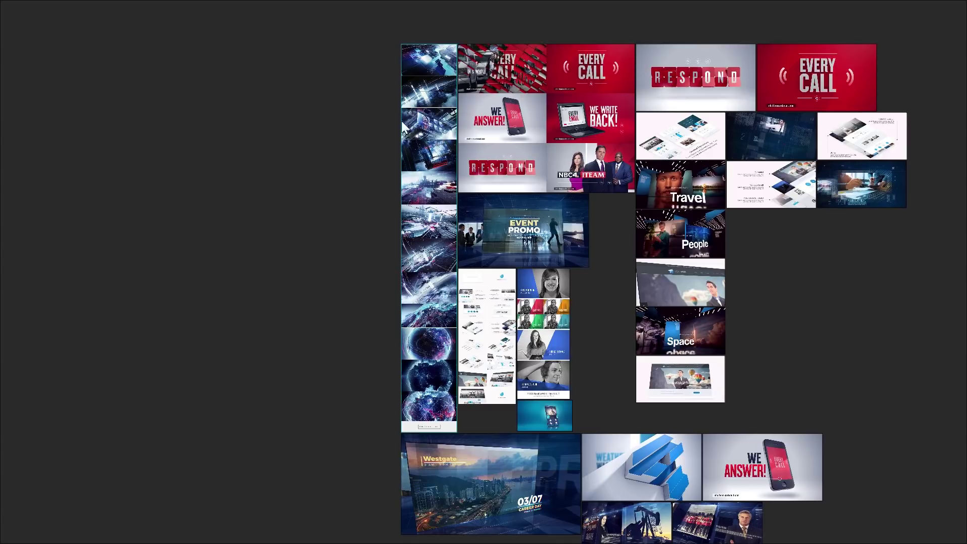
pyautogui.moveTo(383, 27); pyautogui.dragTo(464, 236)
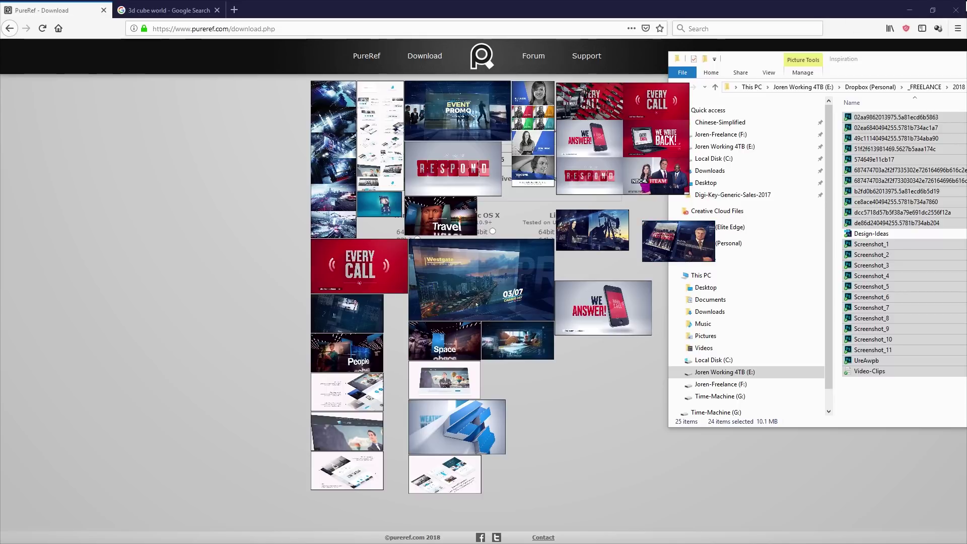
# Switch to Cinema 4D and return to the PureRef reference board
pyautogui.press('super')
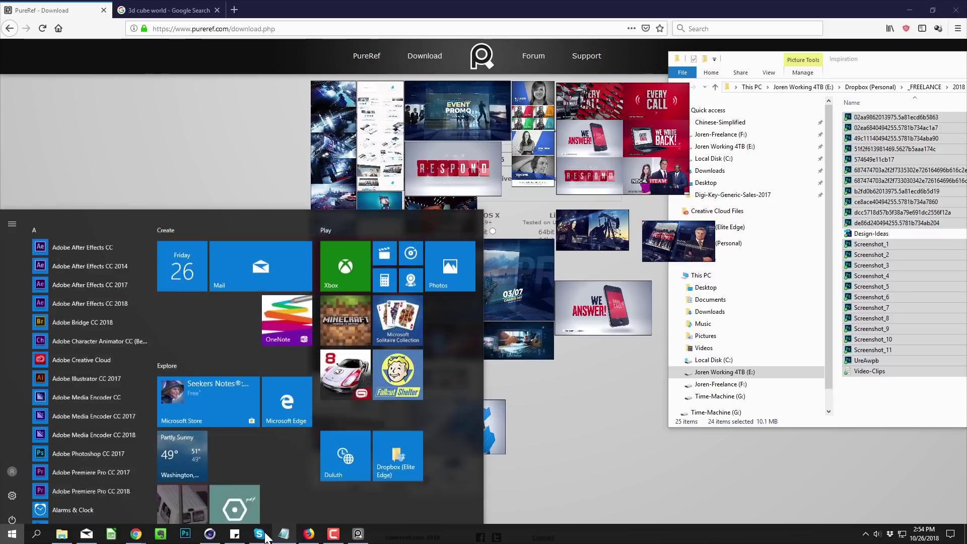
pyautogui.click(209, 533)
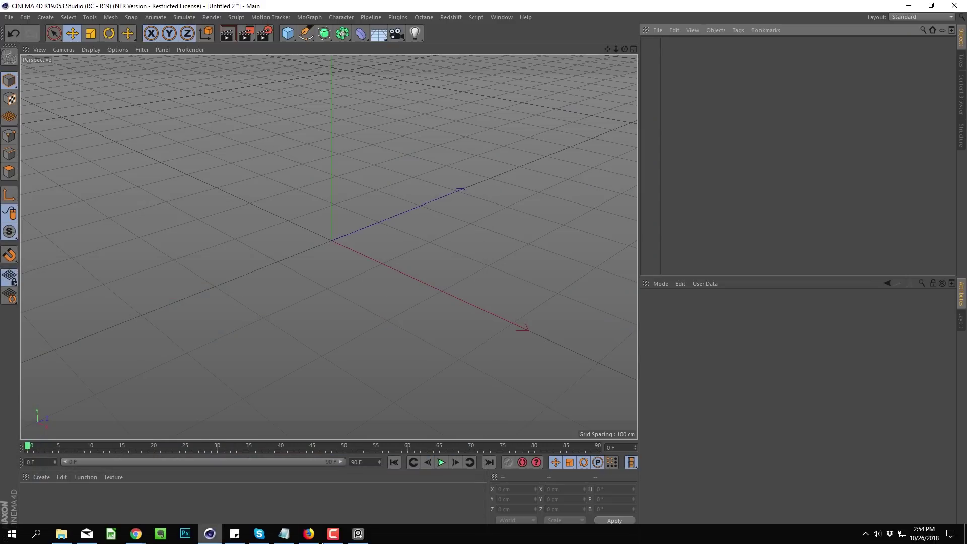
pyautogui.click(358, 533)
# Check the reference board's available commands, including its save options, and open the PureRef settings
pyautogui.moveTo(443, 137); pyautogui.dragTo(688, 102)
pyautogui.moveTo(569, 70); pyautogui.dragTo(610, 251)
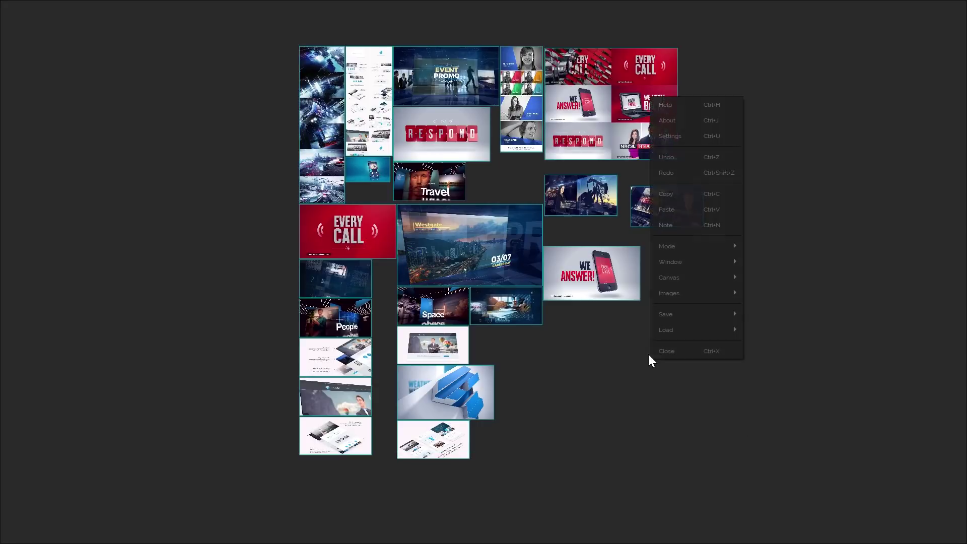
pyautogui.moveTo(658, 314)
pyautogui.click(551, 352)
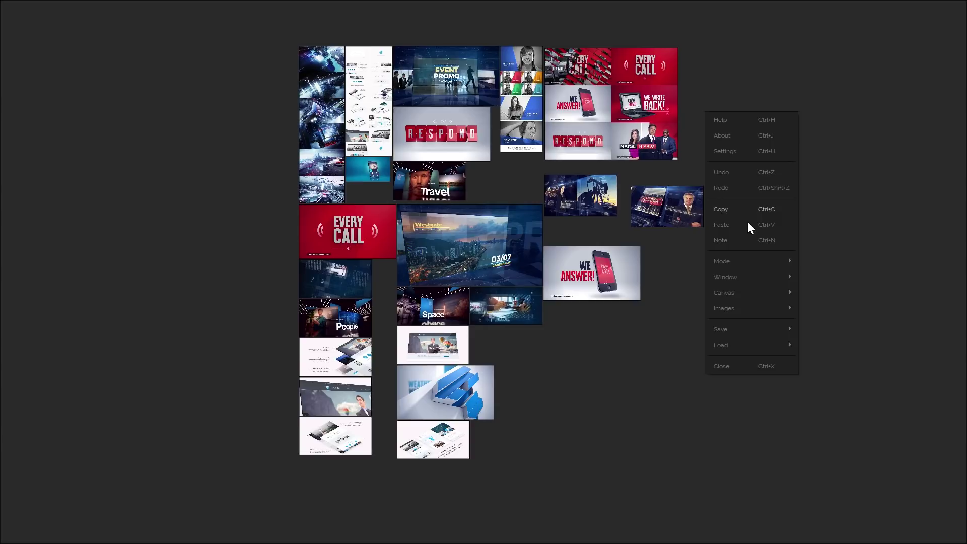
pyautogui.click(724, 150)
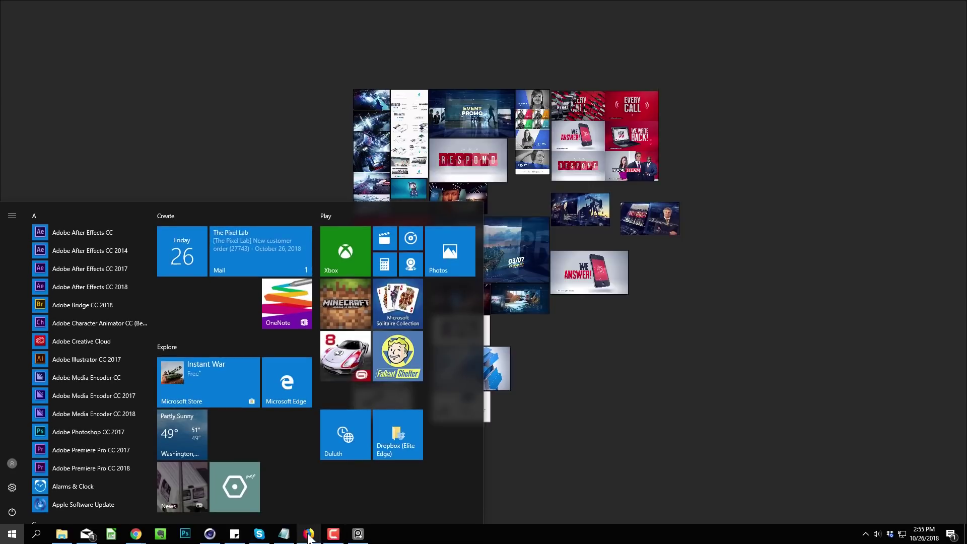
# Place Firefox's "3d cube world" image search beside the board and add the snowy cabin cube picture to the canvas
pyautogui.click(308, 533)
pyautogui.click(169, 11)
pyautogui.moveTo(317, 7); pyautogui.dragTo(902, 36)
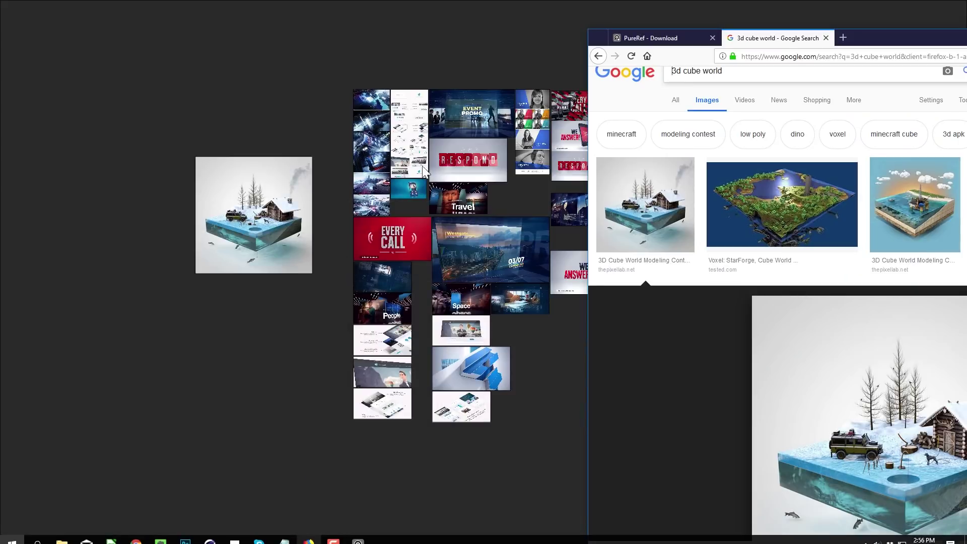
# Review the default keybindings on PureRef's about page, and minimize the browser to return to the reference board
pyautogui.click(670, 38)
pyautogui.moveTo(880, 38); pyautogui.dragTo(340, 26)
pyautogui.click(413, 72)
pyautogui.scroll(-10, 289, 344)
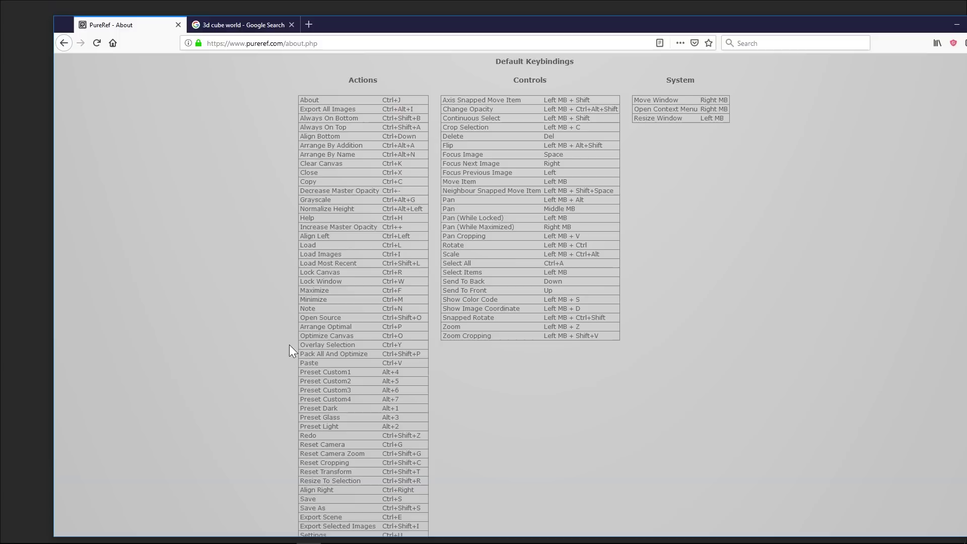
pyautogui.scroll(-4, 383, 146)
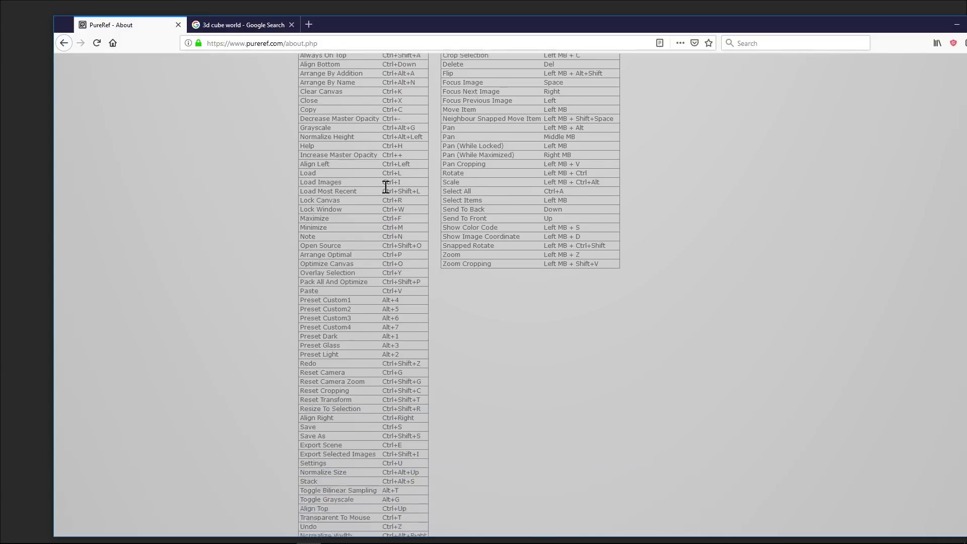
pyautogui.scroll(3, 397, 331)
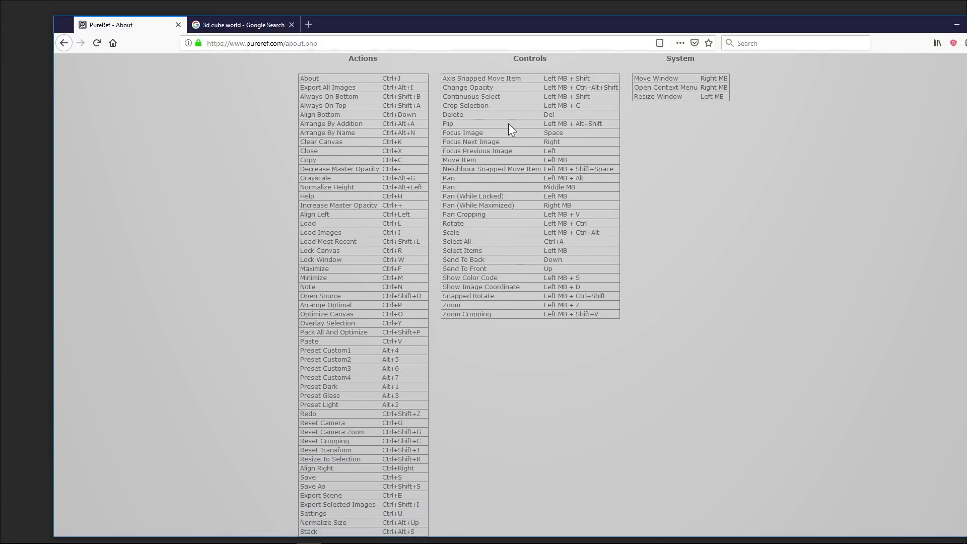
pyautogui.doubleClick(588, 26)
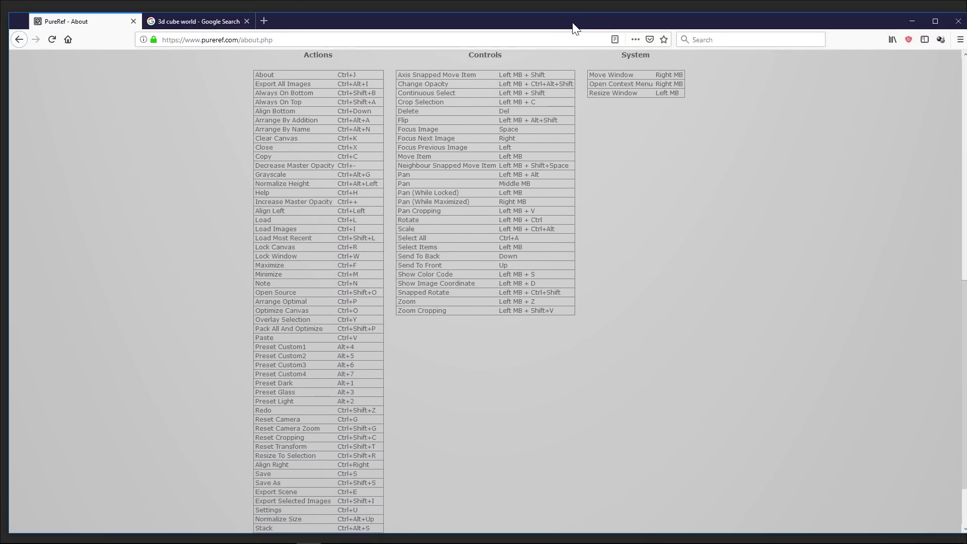
pyautogui.click(912, 21)
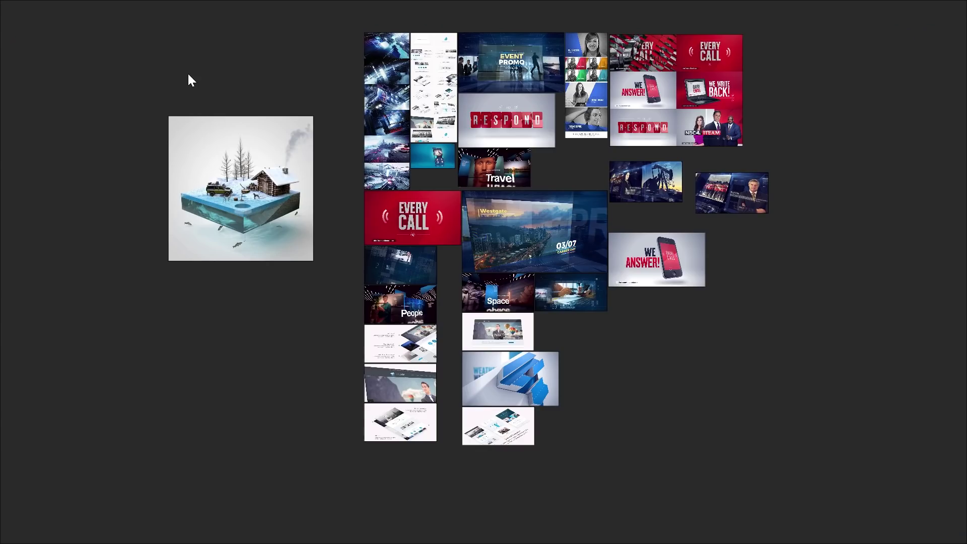